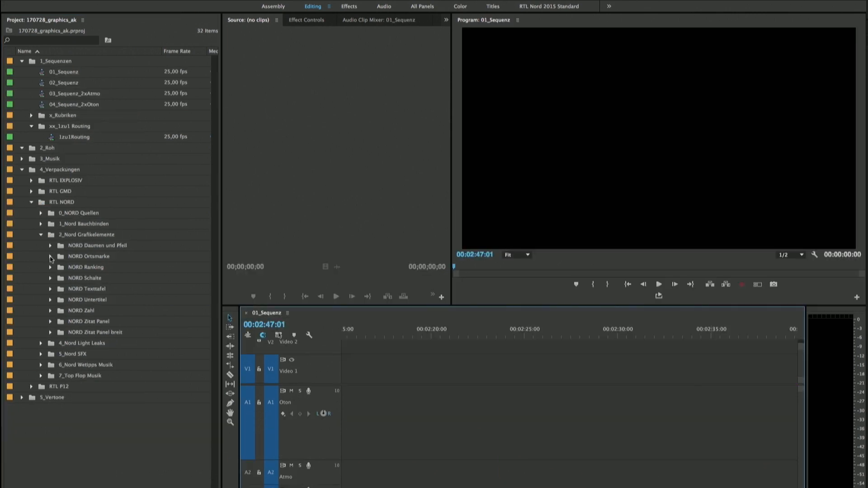
# Open the NORD Ortsmarke and NORD_Ranking 2 graphic template sequences and preview them.
pyautogui.doubleClick(92, 288)
pyautogui.press('space')
pyautogui.click(51, 300)
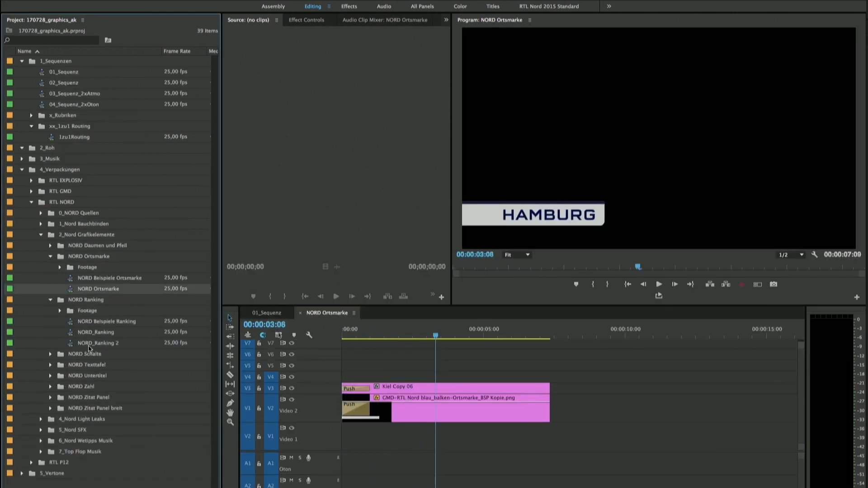
pyautogui.doubleClick(98, 343)
# Open the NORD Panel sequence, play through its example panels, and look into the NORD Texttafel folder.
pyautogui.click(50, 397)
pyautogui.doubleClick(92, 418)
pyautogui.press('space')
pyautogui.moveTo(535, 306); pyautogui.dragTo(535, 257)
pyautogui.press('-')
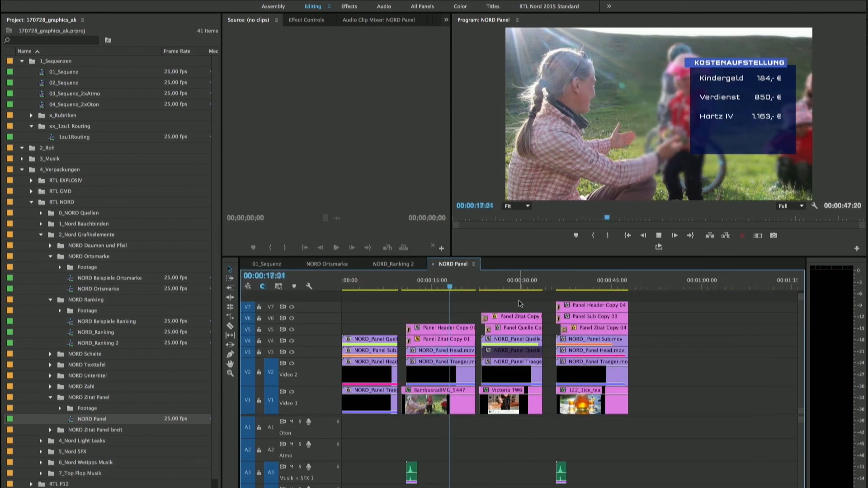
pyautogui.press('Down')
pyautogui.press('Down')
pyautogui.press('space')
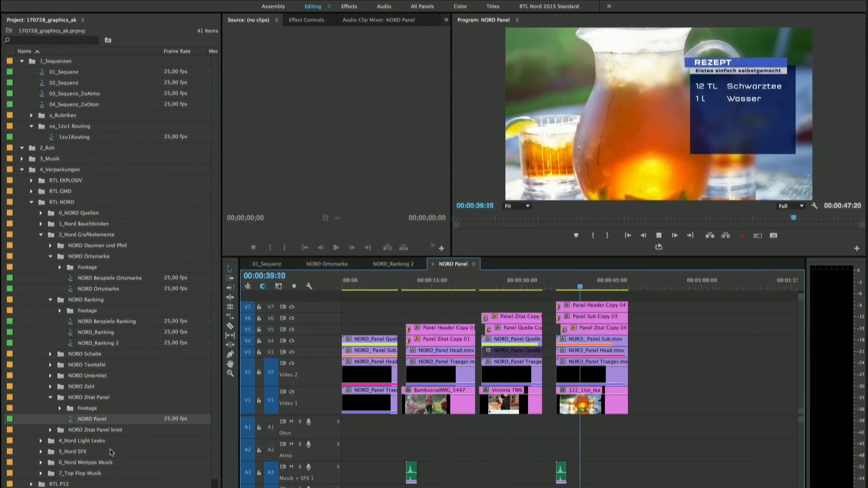
pyautogui.click(50, 365)
pyautogui.click(75, 387)
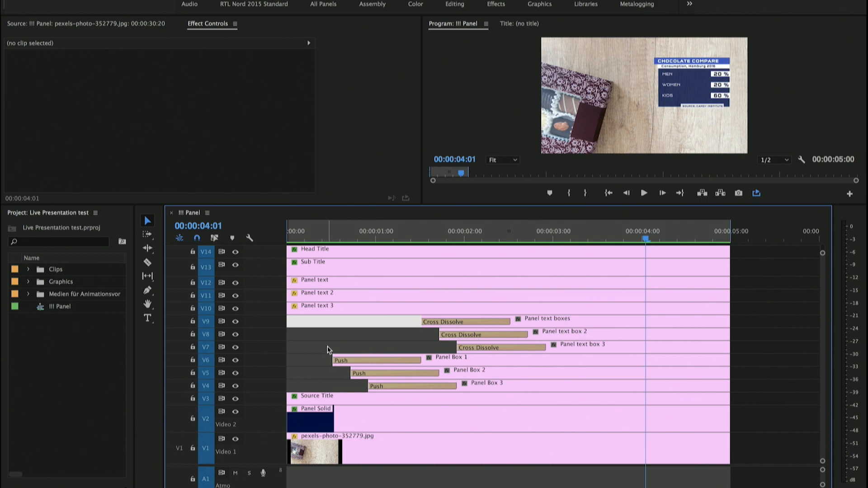
# Extend the lower crop edge of the Panel Solid clip downward to make room for a fourth row in the panel.
pyautogui.click(323, 415)
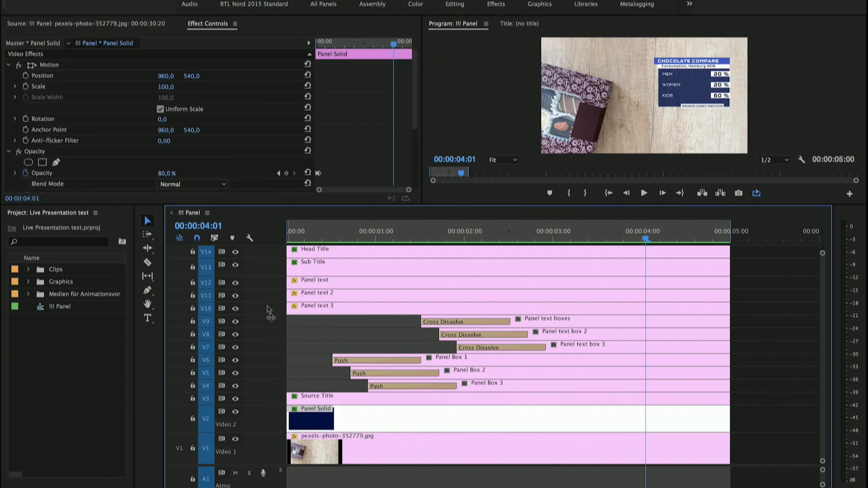
pyautogui.scroll(-3, 244, 161)
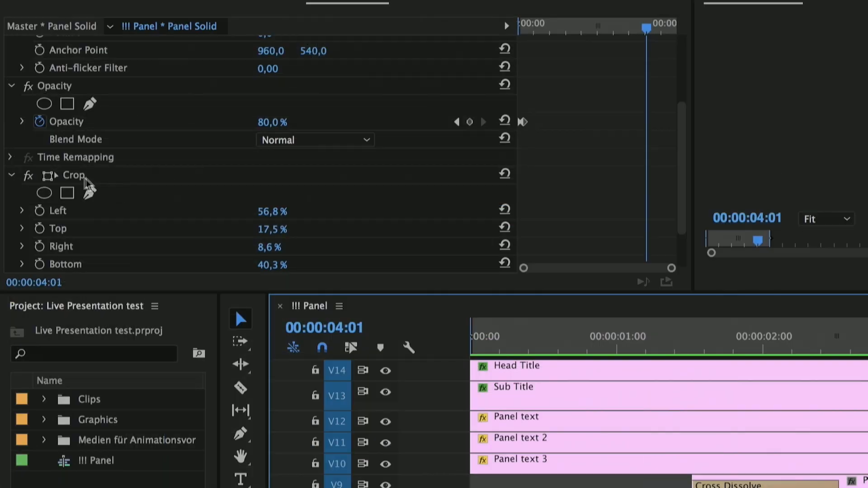
pyautogui.click(51, 136)
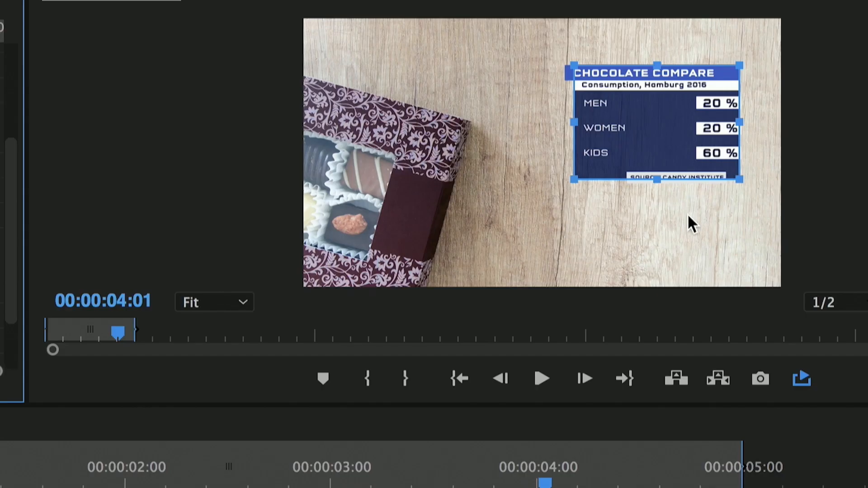
pyautogui.moveTo(661, 181); pyautogui.dragTo(658, 206)
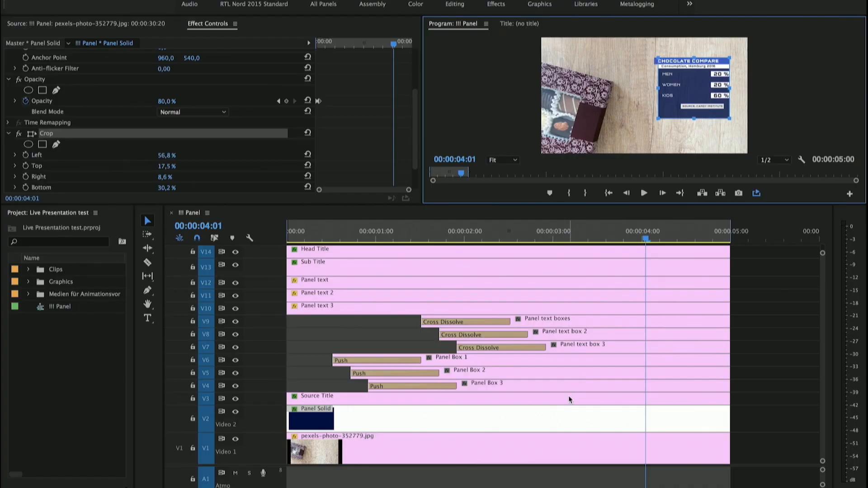
# Move the Source Title to the lower edge of the enlarged panel by setting its vertical position to 648.
pyautogui.click(569, 396)
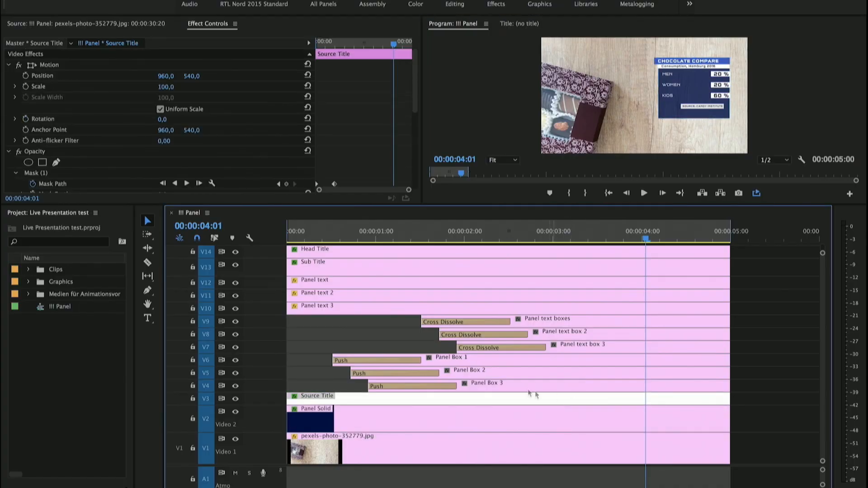
pyautogui.click(561, 418)
pyautogui.click(568, 396)
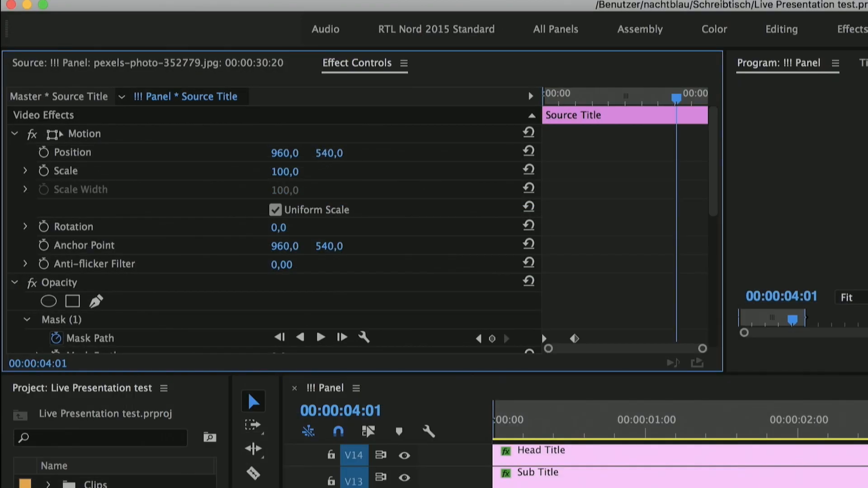
pyautogui.moveTo(329, 153); pyautogui.dragTo(357, 153)
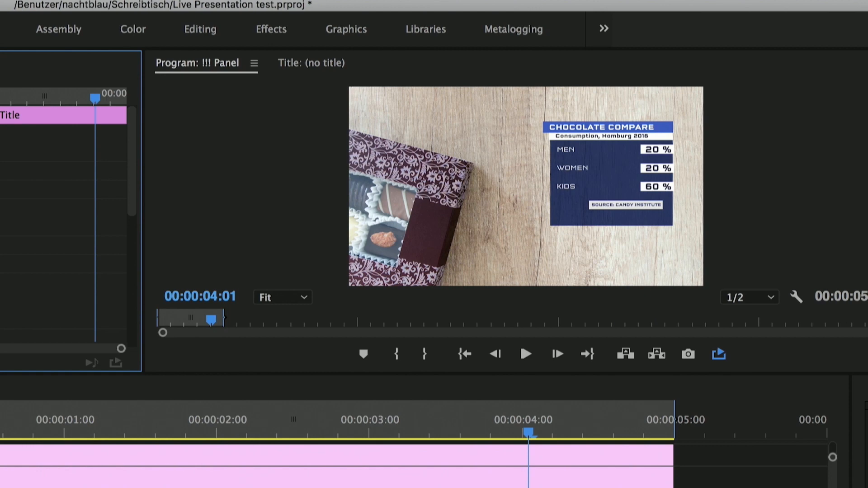
pyautogui.moveTo(1, 153); pyautogui.dragTo(49, 153)
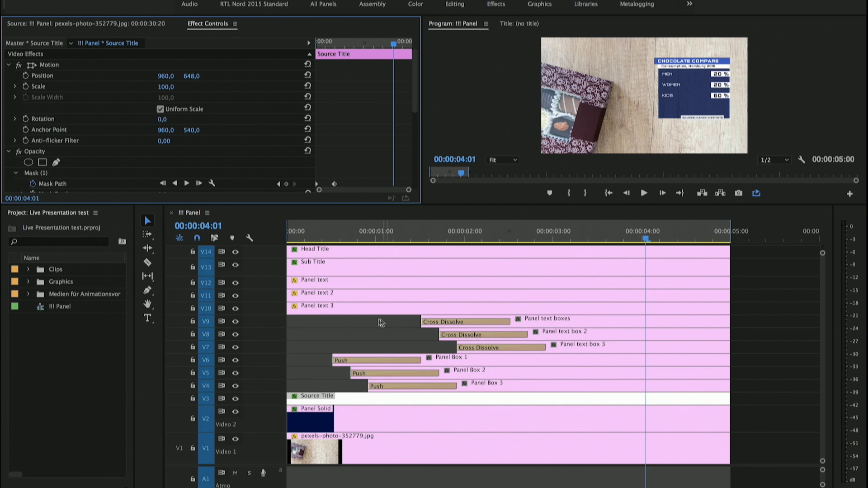
# Move the Head Title, Sub Title and three Panel text clips up one track to free V10.
pyautogui.moveTo(357, 325); pyautogui.dragTo(354, 249)
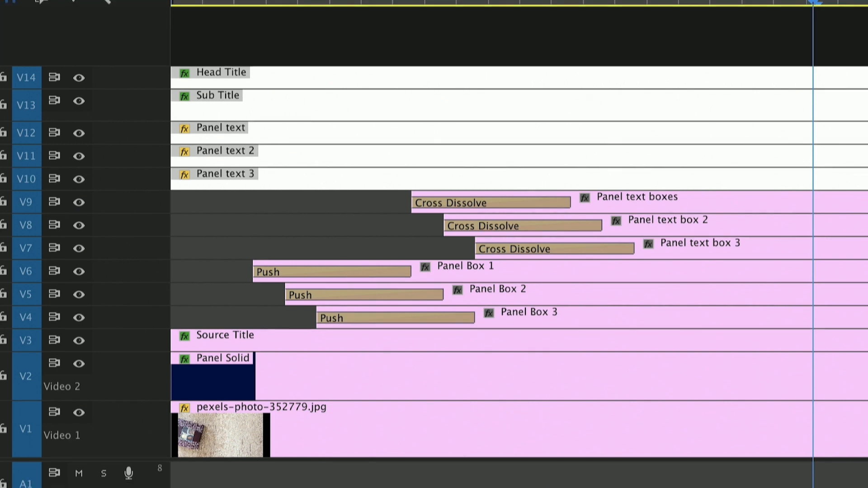
pyautogui.moveTo(288, 69); pyautogui.dragTo(288, 58)
pyautogui.click(270, 192)
# Duplicate the Panel text 3 clip as a new title on the empty V10 track.
pyautogui.click(271, 162)
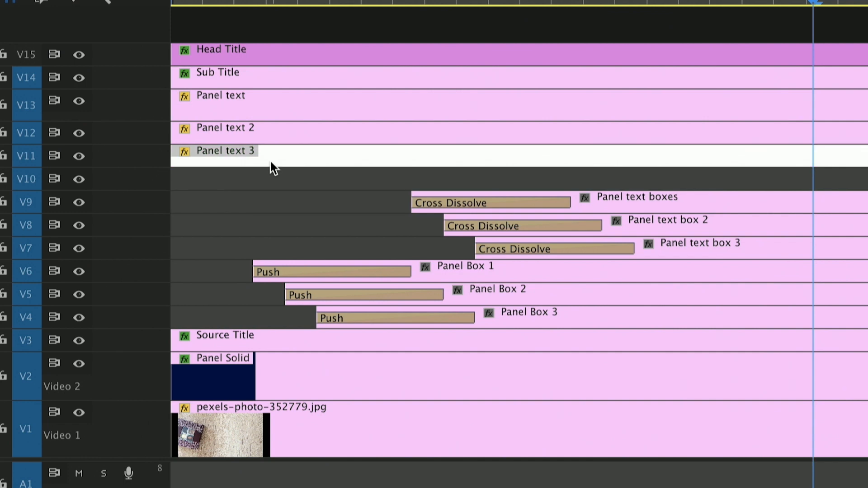
pyautogui.moveTo(270, 162); pyautogui.dragTo(268, 181)
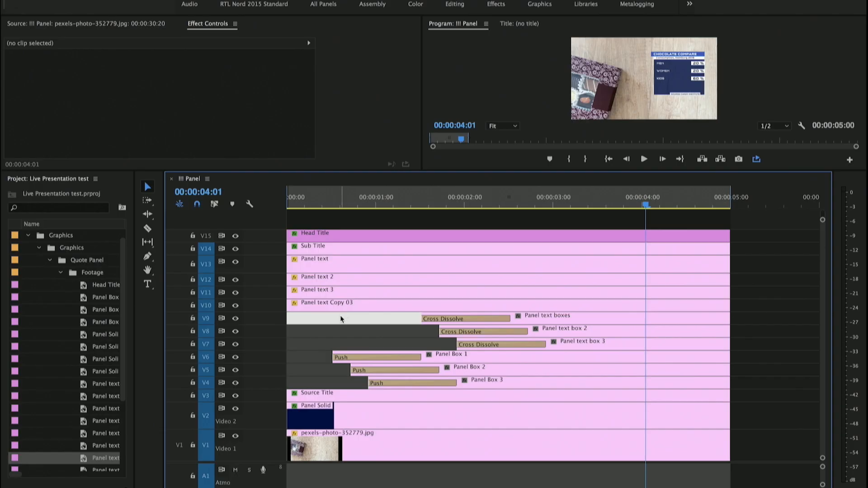
pyautogui.click(268, 200)
# Change the text of Panel text Copy 03 to PETS and lower the clip's vertical position to sit below the KIDS row.
pyautogui.doubleClick(343, 309)
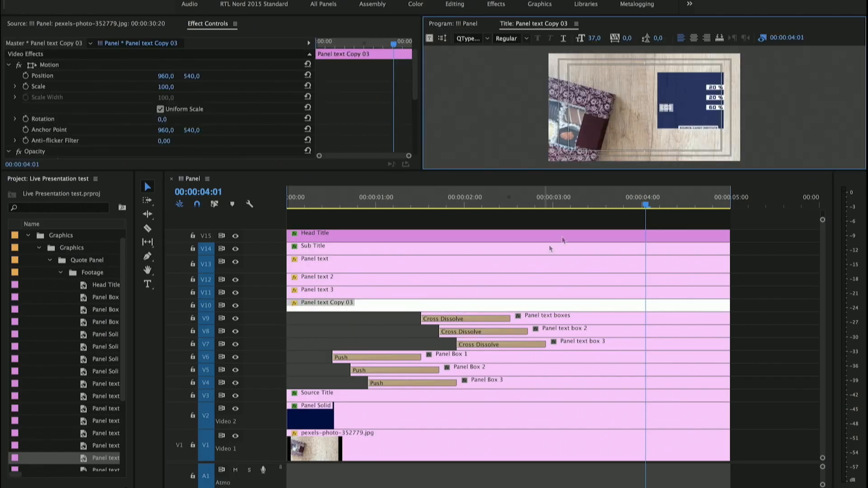
pyautogui.doubleClick(668, 108)
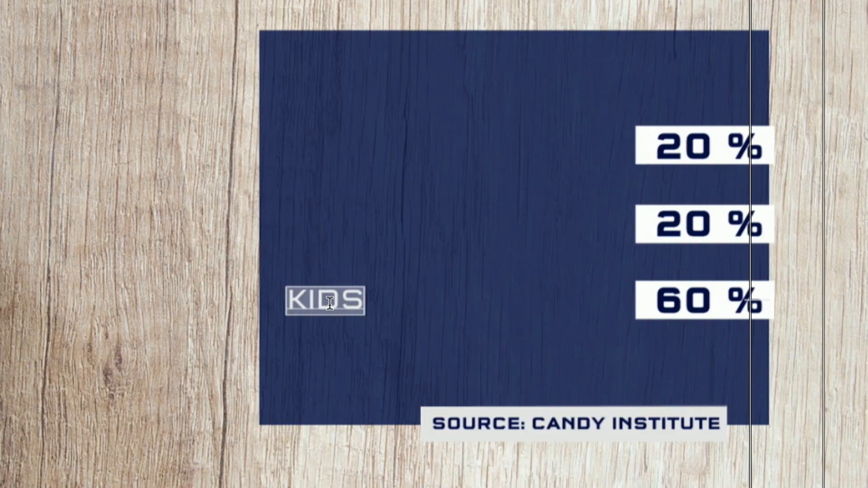
pyautogui.write('Pe')
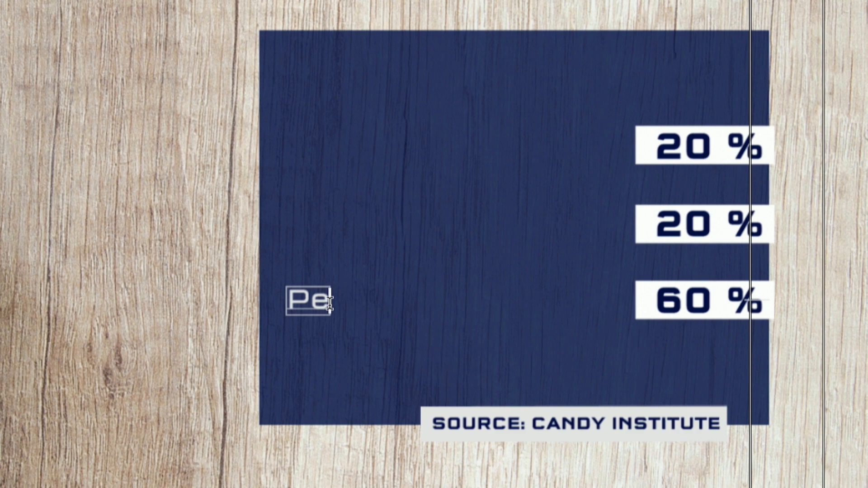
pyautogui.press('BackSpace')
pyautogui.write('ETS')
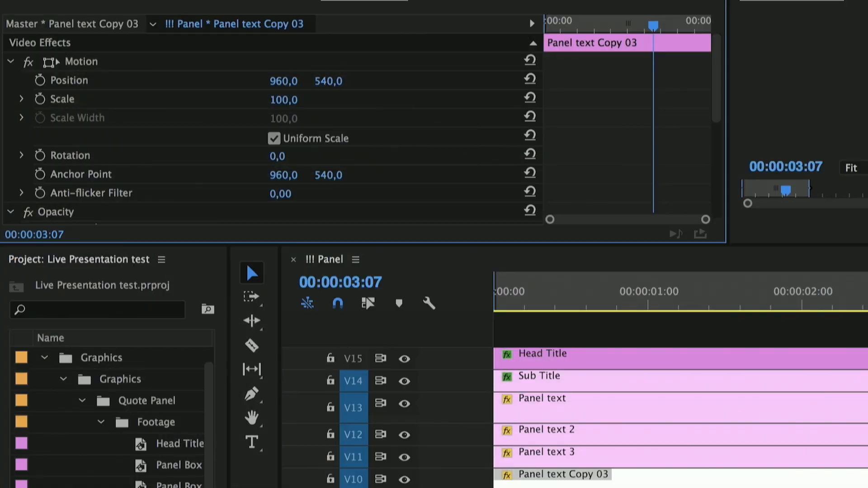
pyautogui.moveTo(192, 76); pyautogui.dragTo(194, 76)
pyautogui.moveTo(328, 81); pyautogui.dragTo(382, 81)
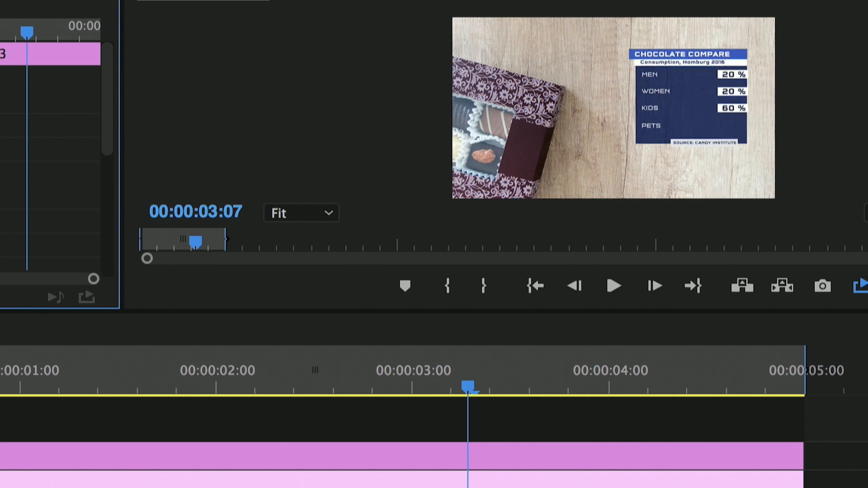
# Move Panel Box 3 and all clips above it up one track, and duplicate Panel Box 3 onto V4.
pyautogui.click(412, 346)
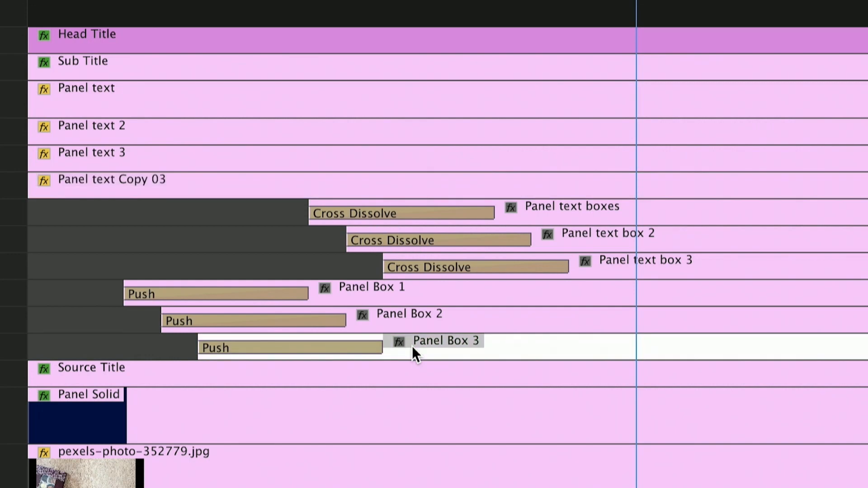
pyautogui.moveTo(425, 8); pyautogui.dragTo(437, 330)
pyautogui.click(441, 322)
pyautogui.moveTo(441, 321)
pyautogui.mouseDown()
pyautogui.moveTo(441, 346)
pyautogui.moveTo(440, 338)
pyautogui.mouseUp()
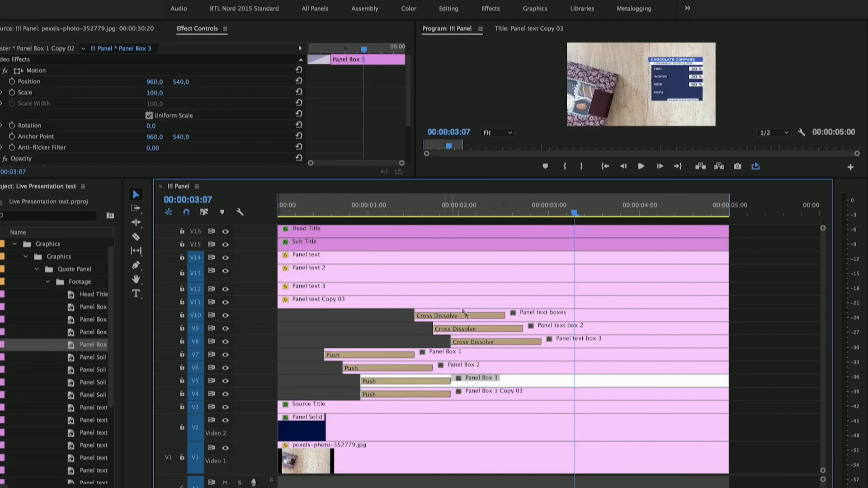
# Lower the vertical position of Panel Box 1 Copy 03 to align its box with the PETS row.
pyautogui.click(499, 392)
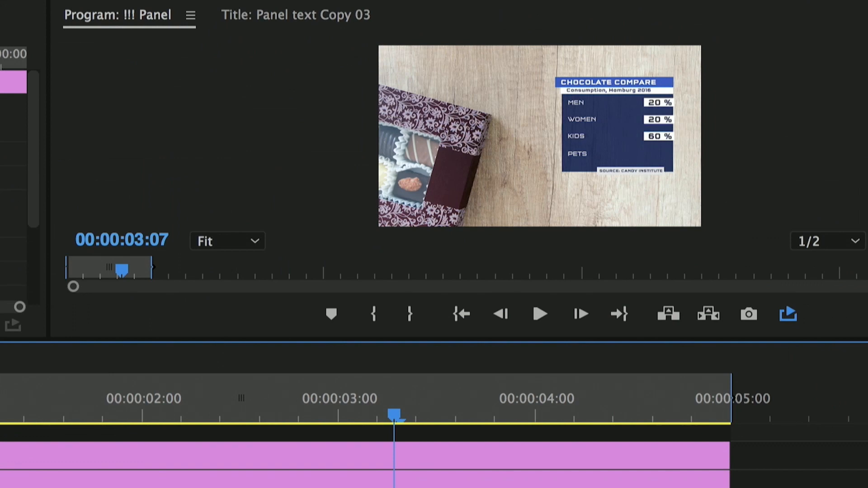
pyautogui.moveTo(0, 130); pyautogui.dragTo(31, 130)
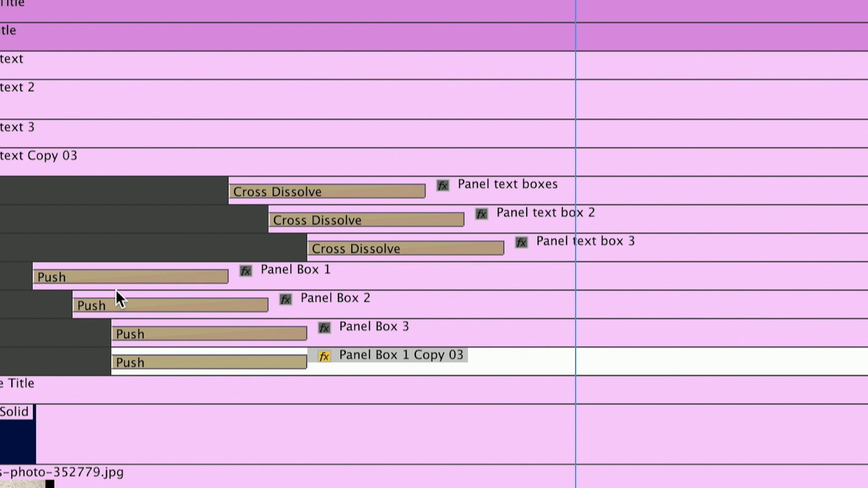
# Shift Panel Box 1 Copy 03 to start at 00:00:01:03 and trim its end to match the other clips at 00:00:05:00.
pyautogui.moveTo(41, 1); pyautogui.dragTo(151, 1)
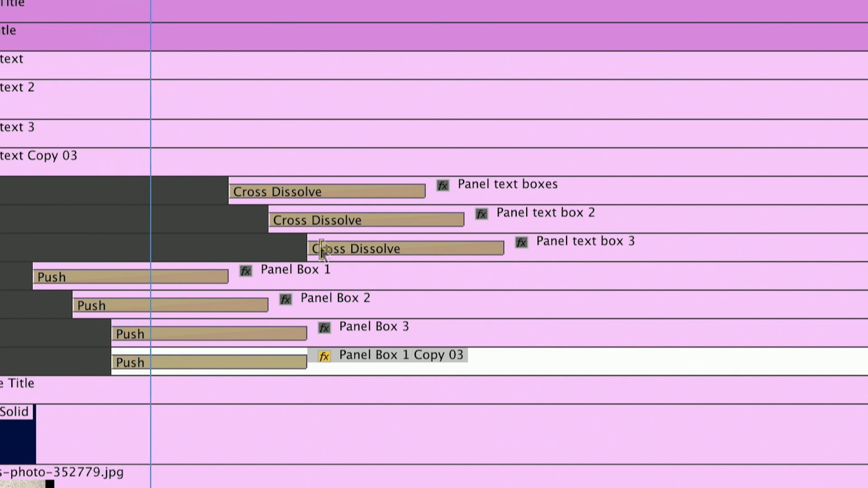
pyautogui.moveTo(339, 354); pyautogui.dragTo(372, 362)
pyautogui.moveTo(771, 318); pyautogui.dragTo(749, 319)
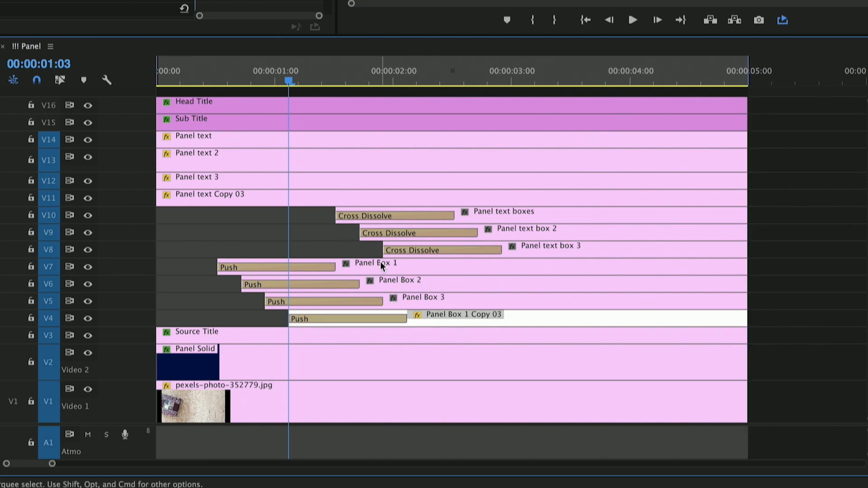
# Move Panel text box 3 and the clips above it up one track, and duplicate Panel text box 3 onto V8.
pyautogui.moveTo(401, 84); pyautogui.dragTo(497, 81)
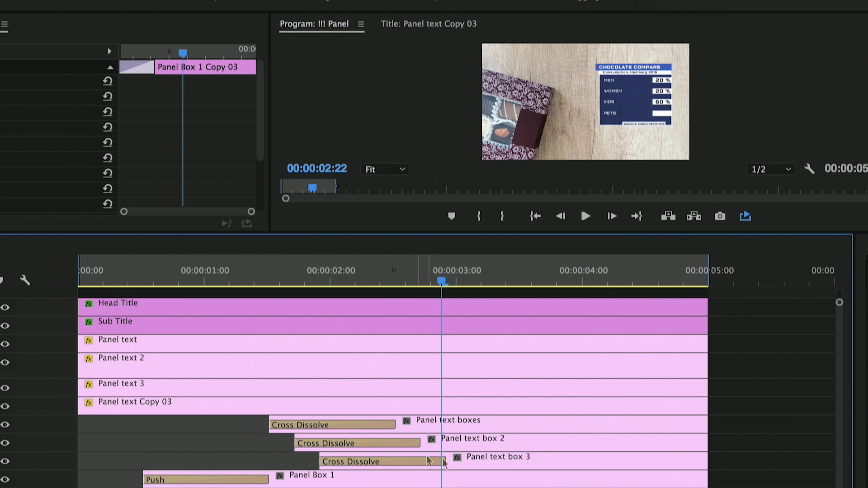
pyautogui.moveTo(492, 293); pyautogui.dragTo(506, 461)
pyautogui.click(505, 448)
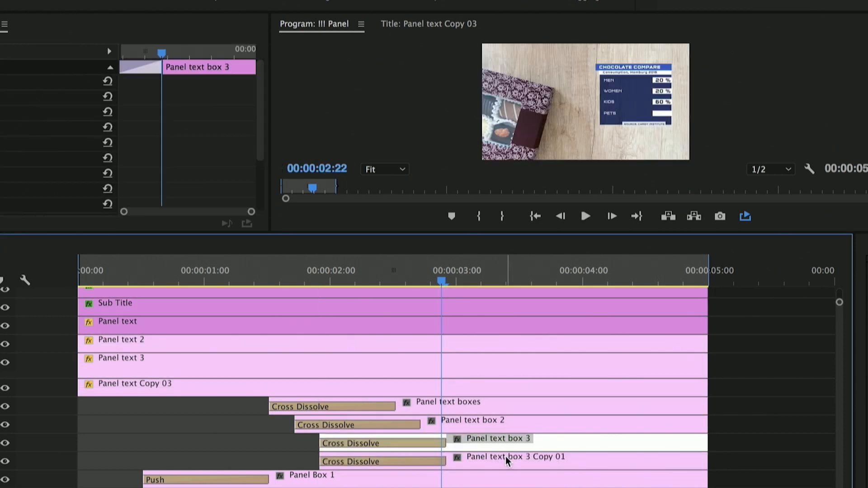
# Change the text of Panel text box 3 Copy 01 to 1 % and set the clip's vertical position to 647.
pyautogui.doubleClick(506, 457)
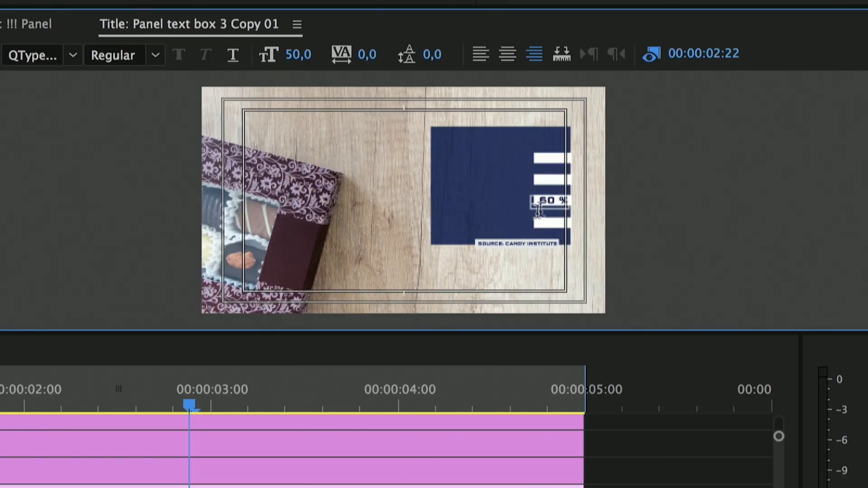
pyautogui.doubleClick(556, 200)
pyautogui.write('1')
pyautogui.click(204, 405)
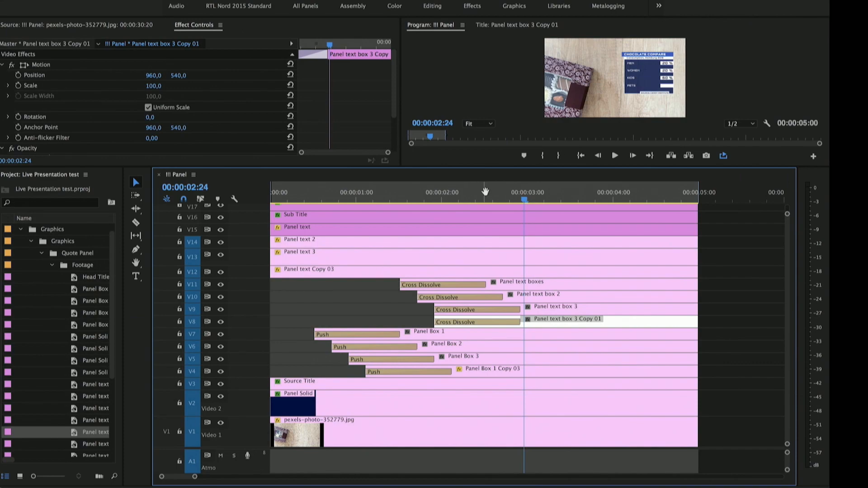
pyautogui.moveTo(178, 75); pyautogui.dragTo(179, 75)
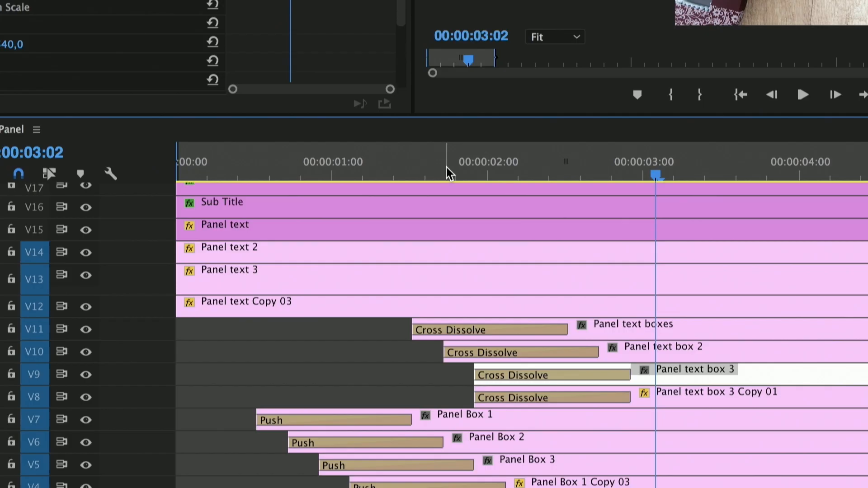
# Shift Panel text box 3 Copy 01 to start at 00:00:02:03 and trim its end to match the other clips.
pyautogui.click(445, 173)
pyautogui.press('Right')
pyautogui.press('Right')
pyautogui.press('Right')
pyautogui.press('Right')
pyautogui.press('Right')
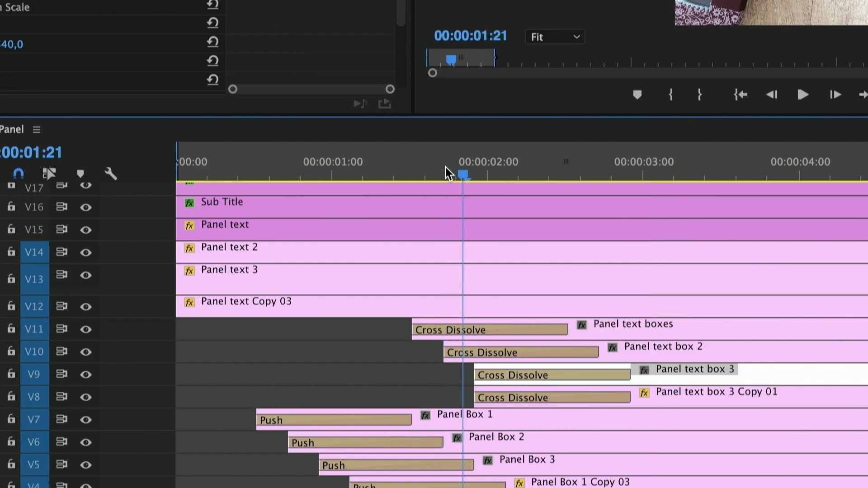
pyautogui.press('Right')
pyautogui.press('Right')
pyautogui.press('Right')
pyautogui.press('Right')
pyautogui.press('Right')
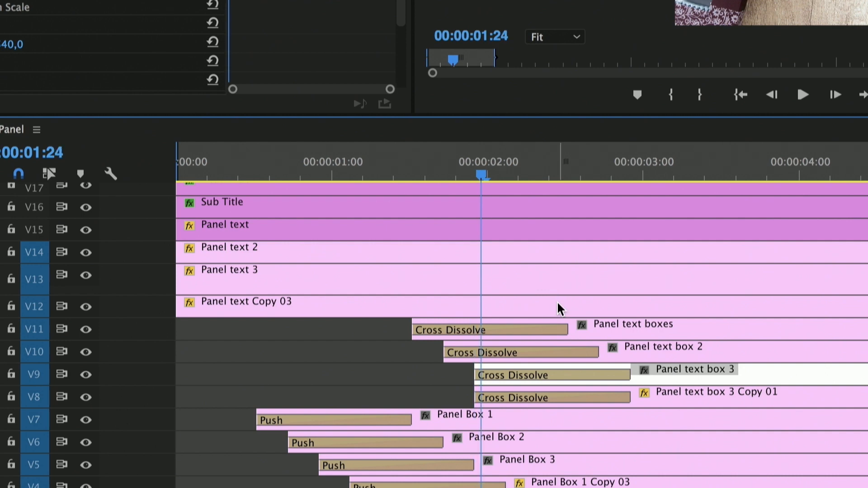
pyautogui.moveTo(656, 400); pyautogui.dragTo(684, 400)
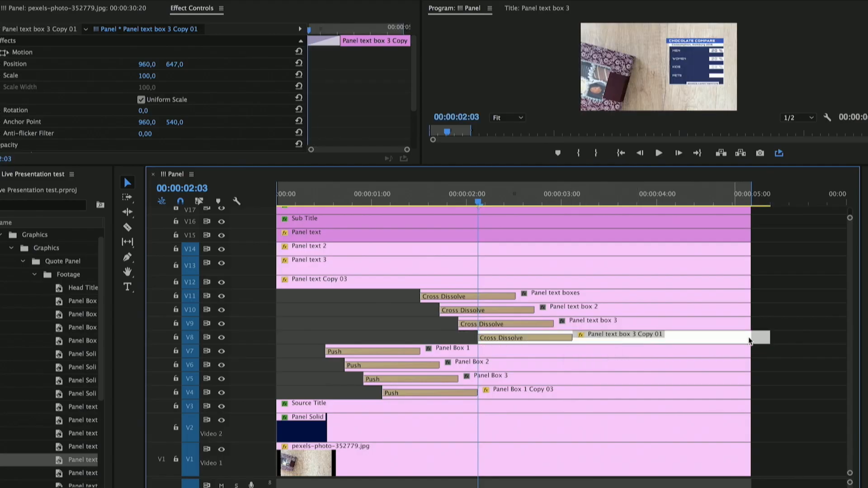
pyautogui.moveTo(768, 336); pyautogui.dragTo(753, 336)
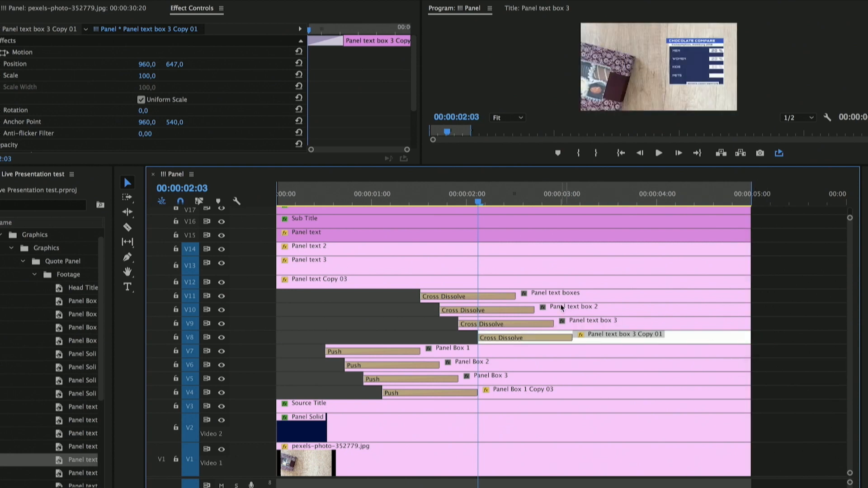
# Play the !!! Panel sequence from the beginning to review the four-row panel animation.
pyautogui.moveTo(533, 200); pyautogui.dragTo(230, 202)
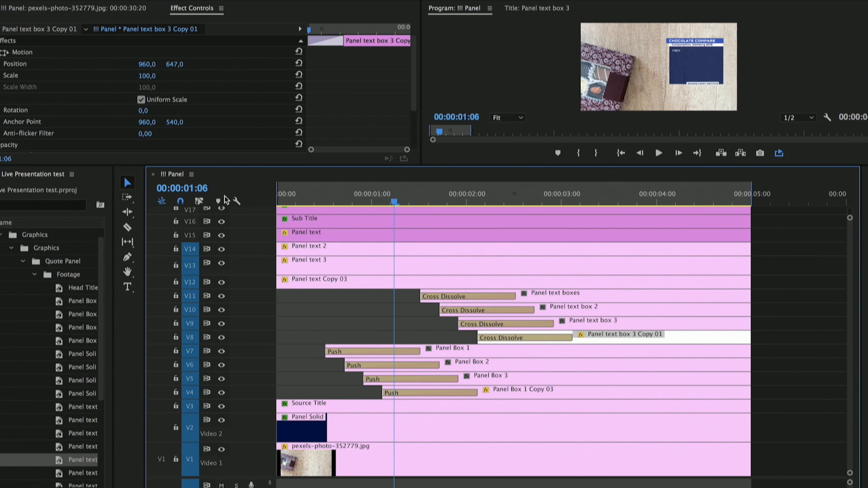
pyautogui.press('space')
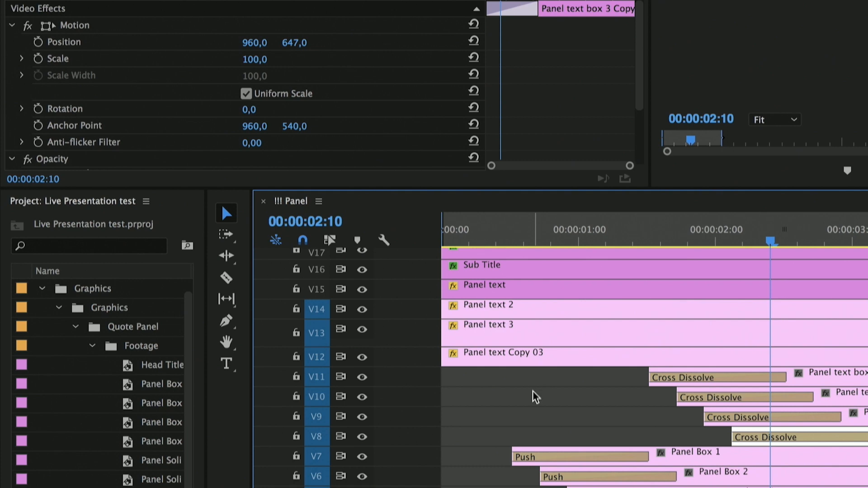
pyautogui.scroll(1, 536, 397)
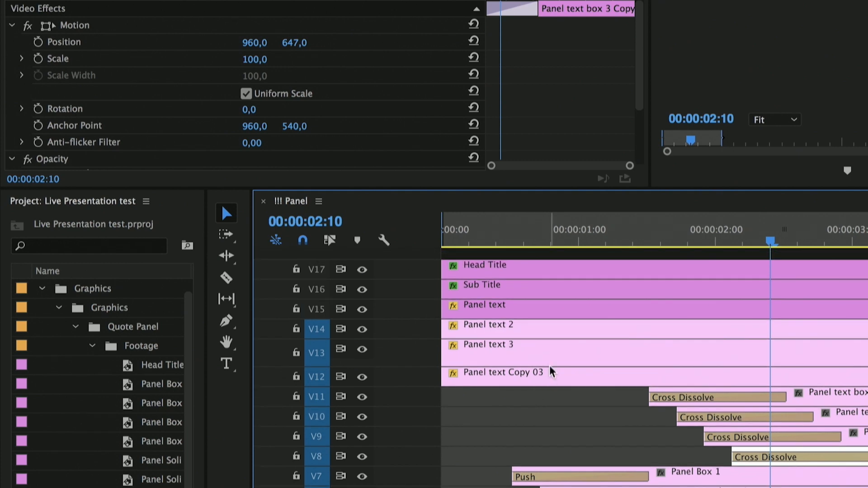
# Check the Mask Path keyframe timing of Panel text 2 and Panel text 3 to find the offset between rows.
pyautogui.click(537, 331)
pyautogui.moveTo(638, 72); pyautogui.dragTo(639, 131)
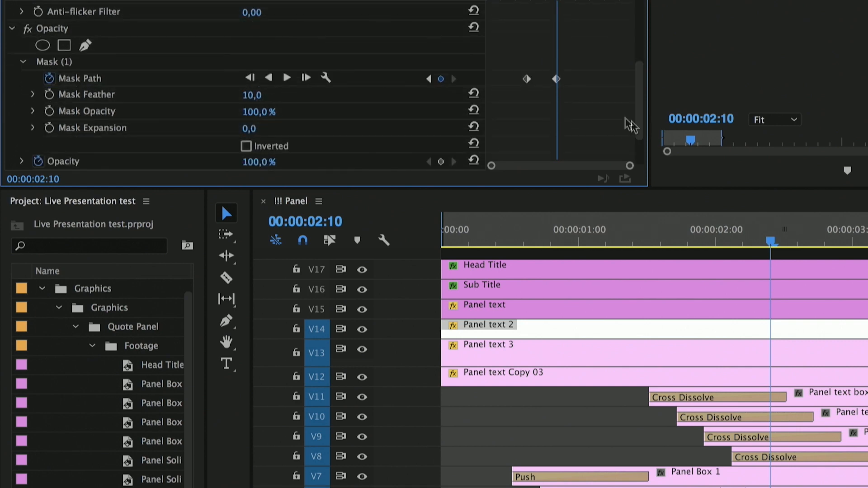
pyautogui.click(429, 79)
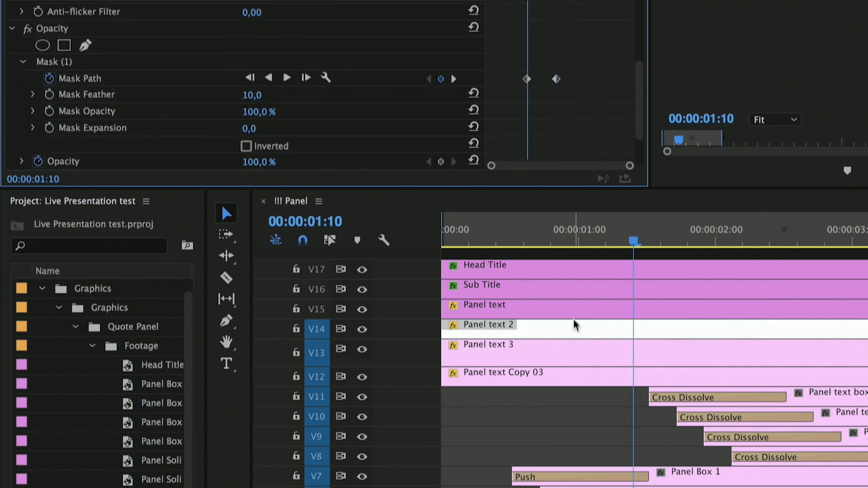
pyautogui.click(576, 360)
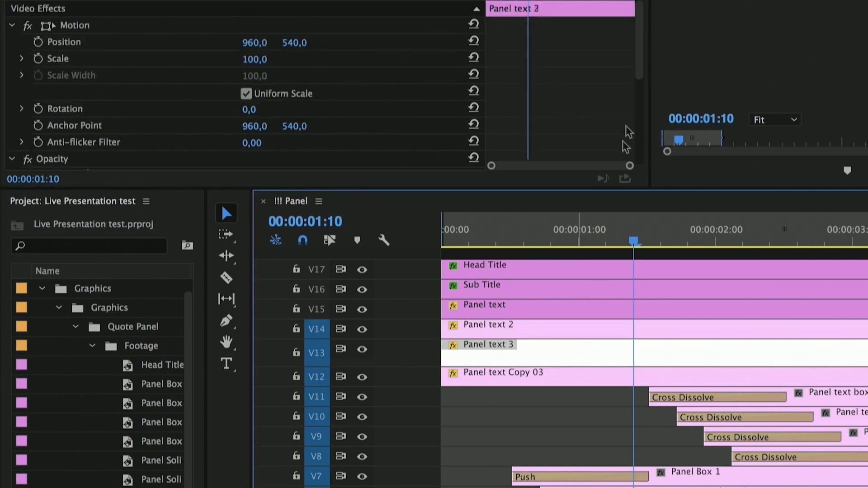
pyautogui.moveTo(644, 83); pyautogui.dragTo(642, 137)
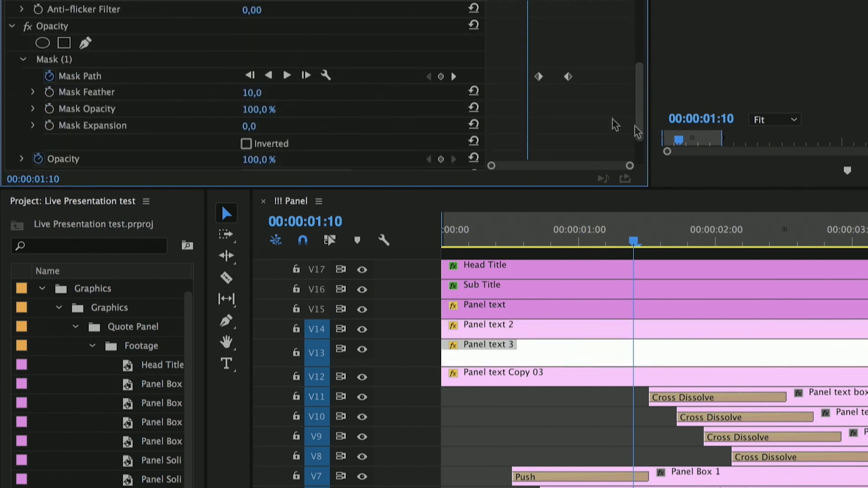
pyautogui.press('Right')
pyautogui.press('Right')
pyautogui.press('Right')
pyautogui.press('Right')
pyautogui.press('Right')
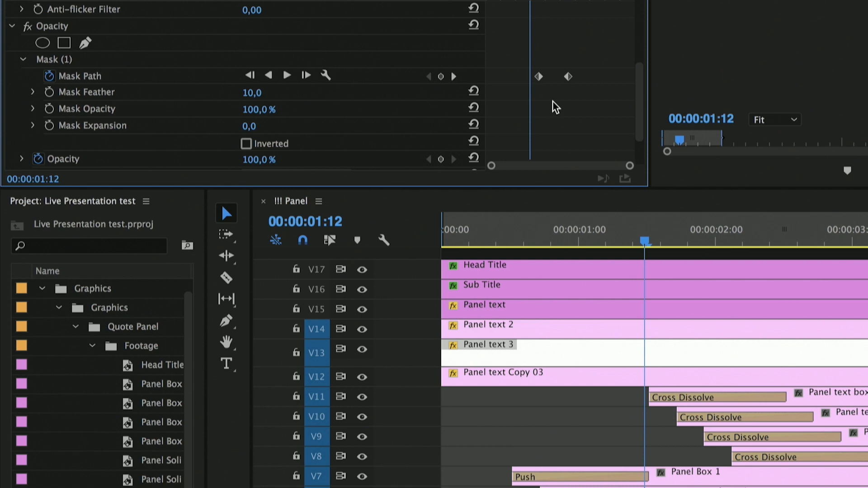
pyautogui.press('Right')
pyautogui.press('Right')
pyautogui.press('Right')
pyautogui.press('Right')
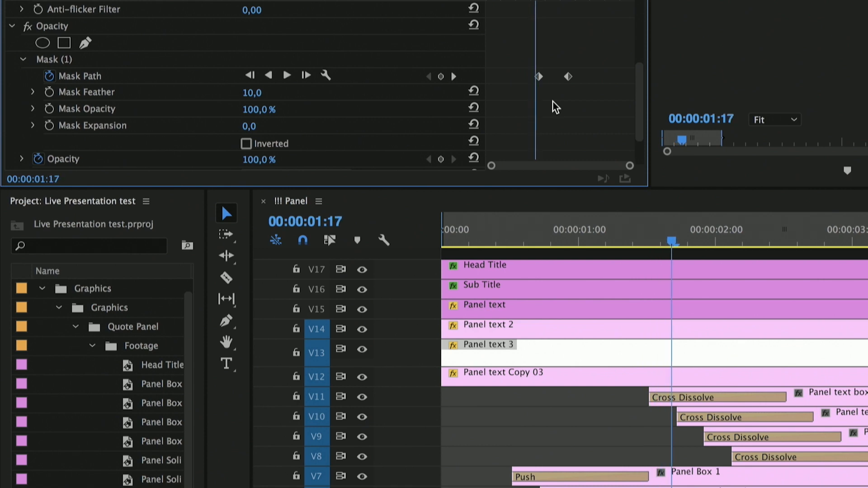
pyautogui.press('Right')
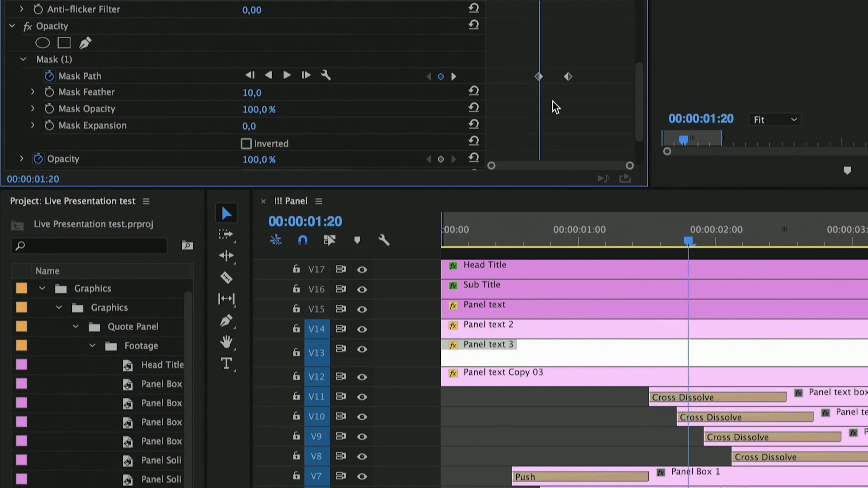
# Shift both Mask Path keyframes of Panel text Copy 03 so the first one sits at 00:00:02:05.
pyautogui.click(583, 382)
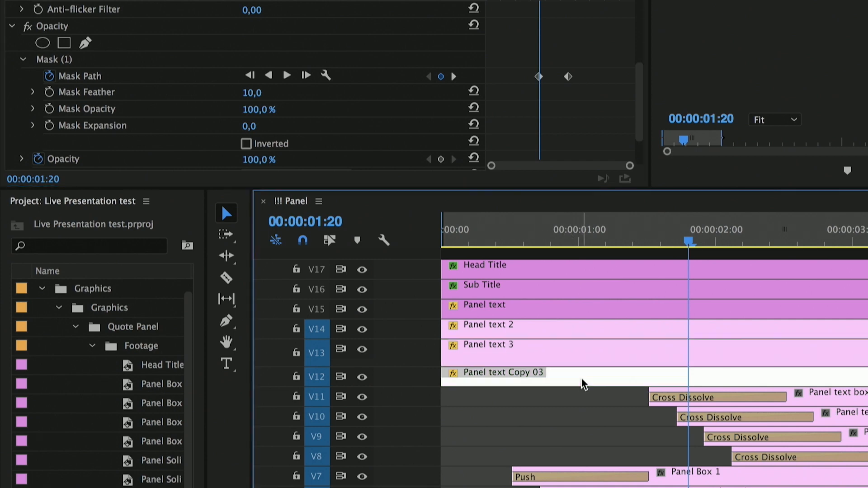
pyautogui.moveTo(638, 85); pyautogui.dragTo(638, 147)
pyautogui.press('Right')
pyautogui.press('Right')
pyautogui.press('Right')
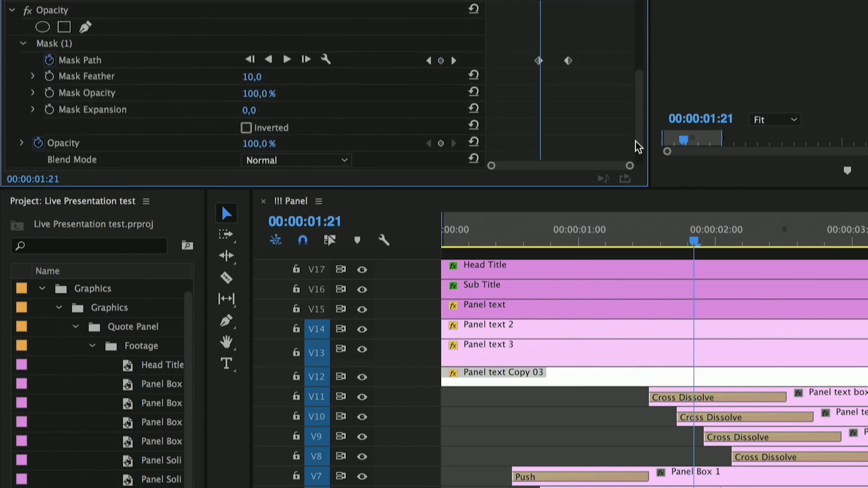
pyautogui.press('Right')
pyautogui.press('Right')
pyautogui.press('Right')
pyautogui.press('Right')
pyautogui.press('Right')
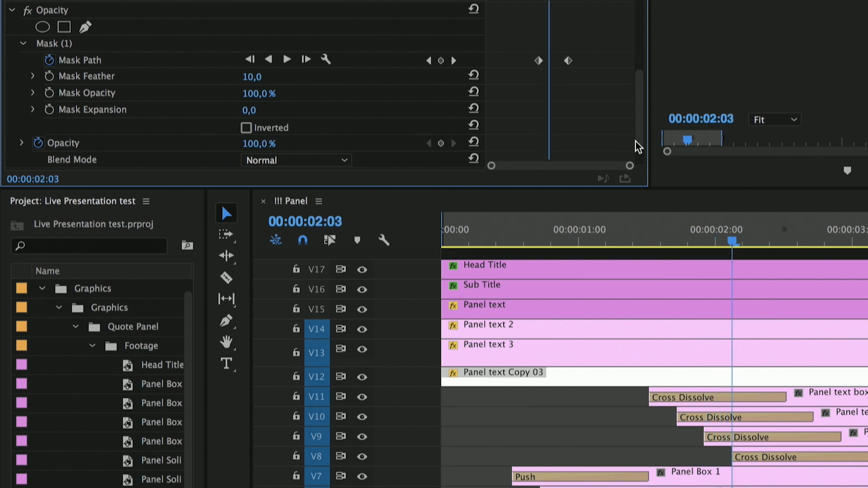
pyautogui.press('Right')
pyautogui.moveTo(605, 48); pyautogui.dragTo(551, 62)
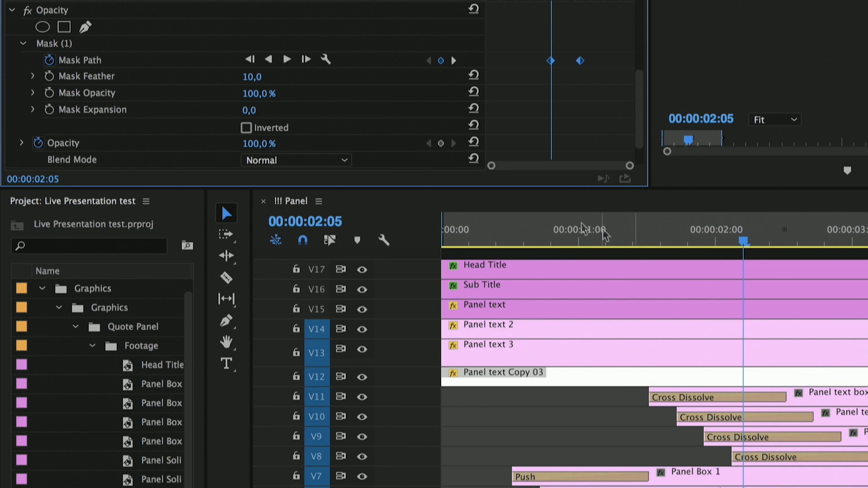
# Play the !!! Panel sequence from the start to review the retimed PETS title, and save the project.
pyautogui.moveTo(479, 235); pyautogui.dragTo(432, 238)
pyautogui.press('space')
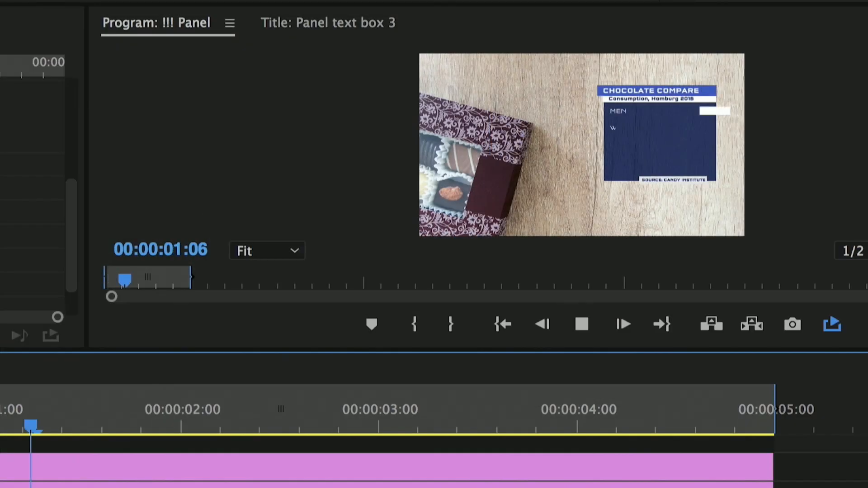
pyautogui.press('space')
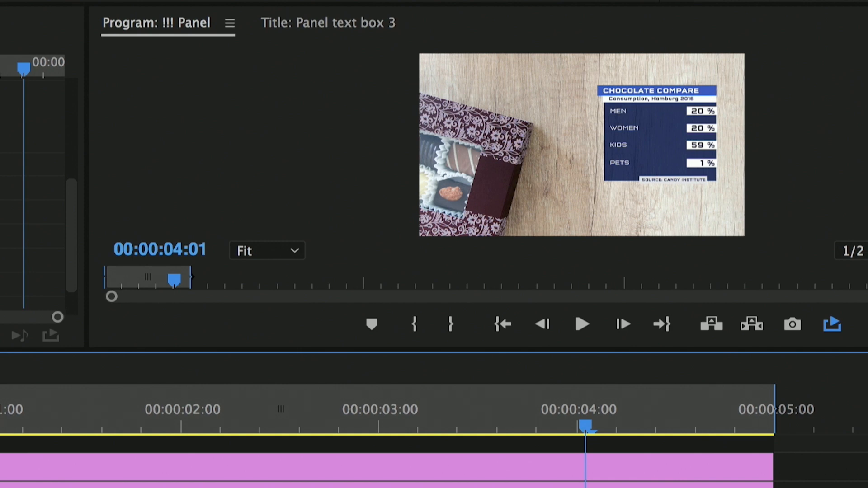
pyautogui.hotkey('ctrl', 's')
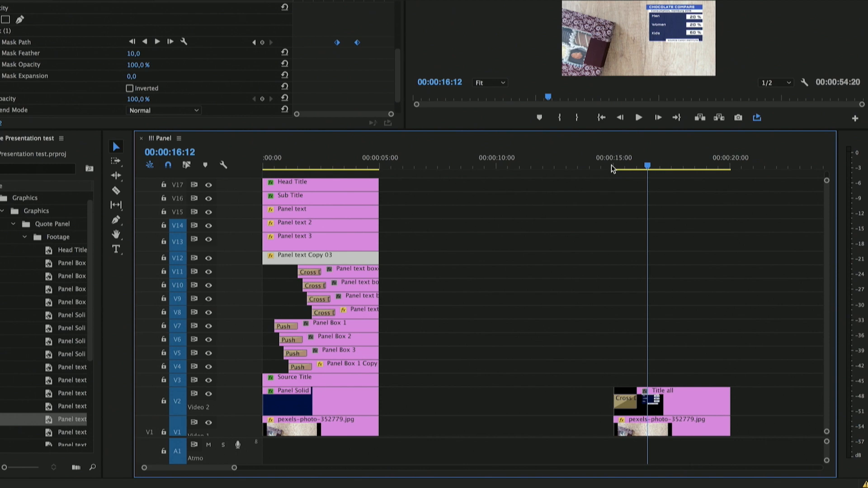
# Play the Title all clip from its start at 00:00:15:01 to review its Cross Dissolve.
pyautogui.press('=')
pyautogui.press('=')
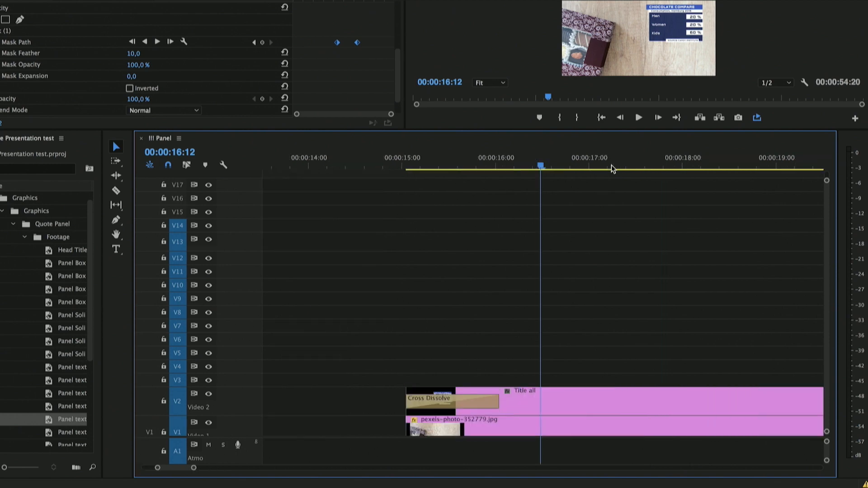
pyautogui.press('Up')
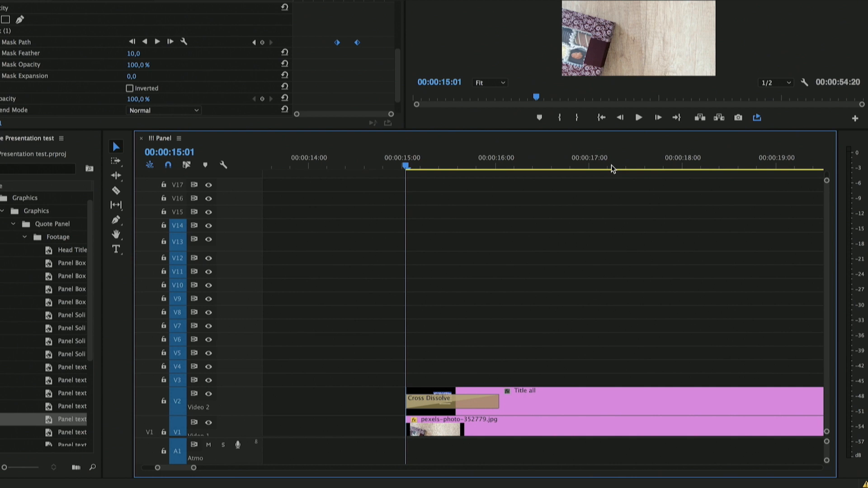
pyautogui.press('space')
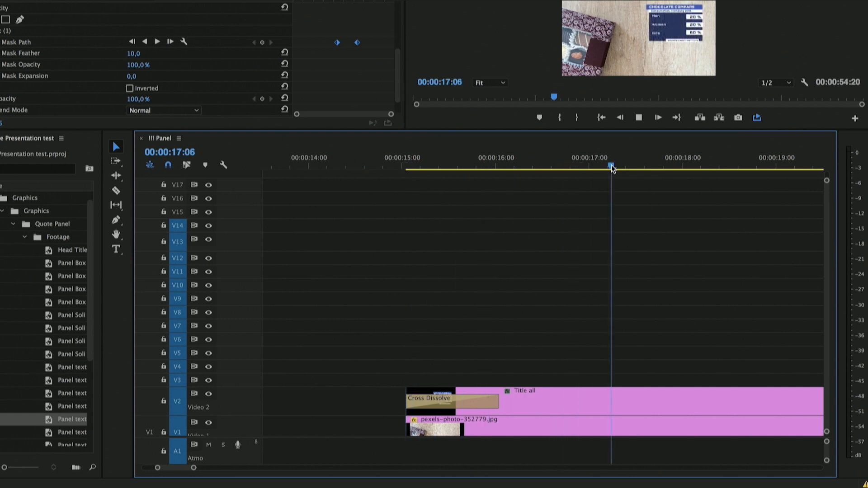
pyautogui.press('Up')
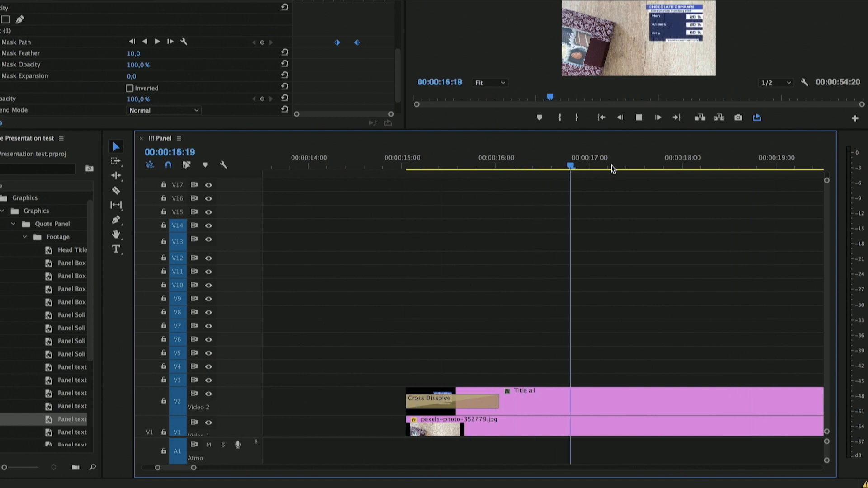
pyautogui.press('Up')
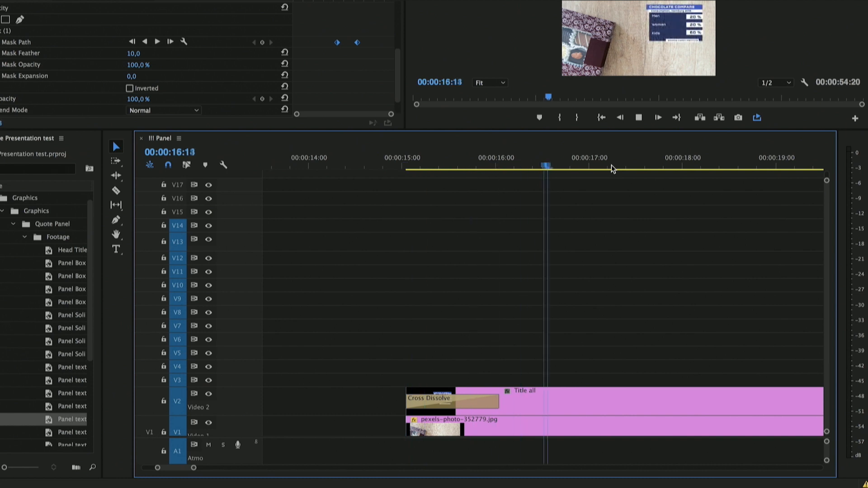
pyautogui.press('Up')
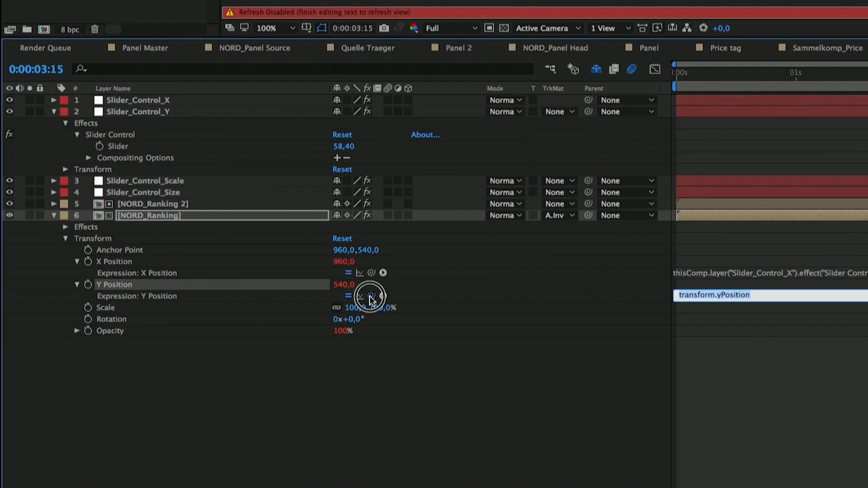
# In After Effects, add Slider_Control_Y's Slider property to the template controls below X-Position and name it Y-Position.
pyautogui.moveTo(371, 295); pyautogui.dragTo(117, 149)
pyautogui.click(115, 137)
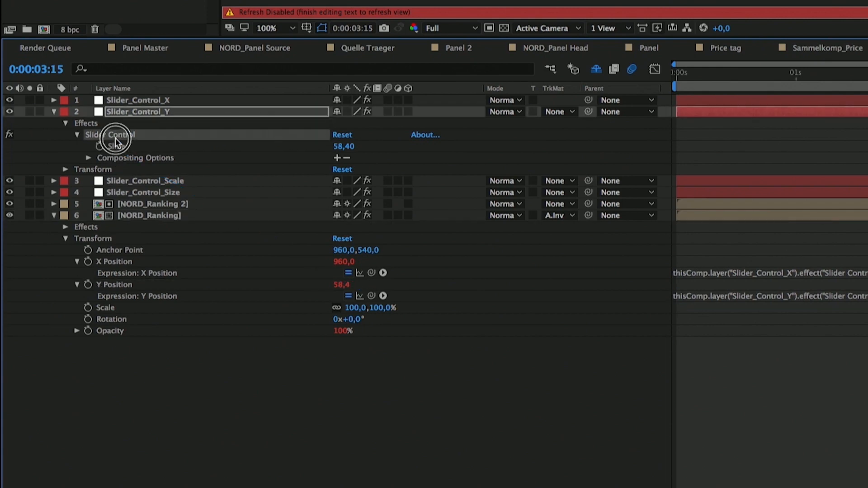
pyautogui.click(116, 148)
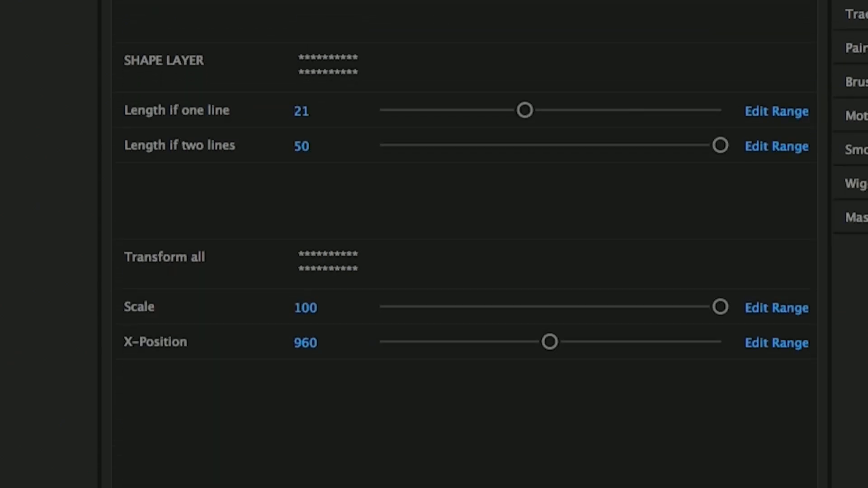
pyautogui.moveTo(263, 486); pyautogui.dragTo(236, 460)
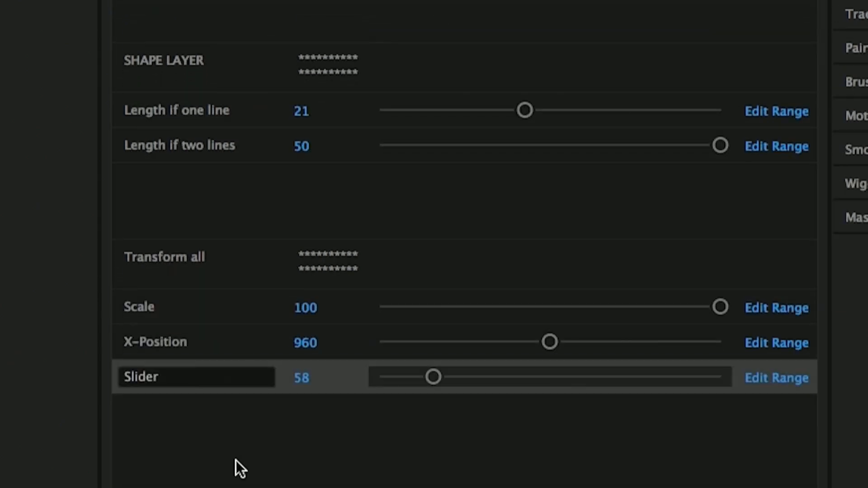
pyautogui.click(176, 382)
pyautogui.write('Y-Position')
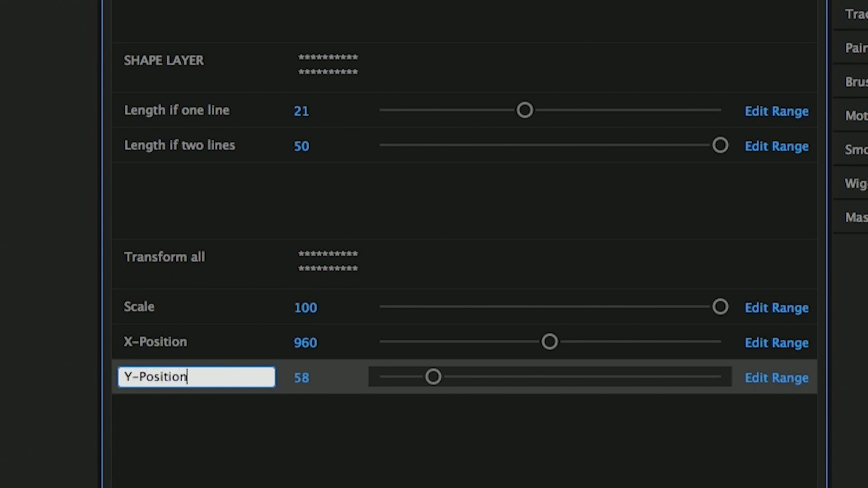
pyautogui.click(193, 403)
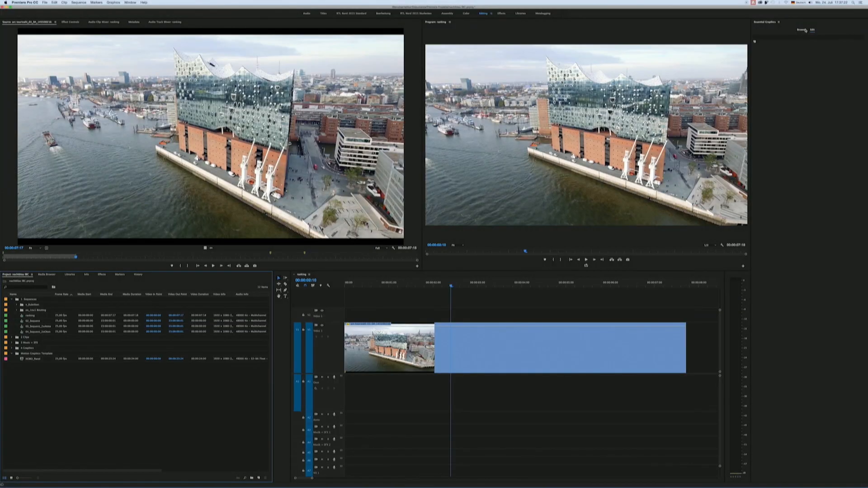
# In Premiere Pro, place the Ranking template above the video clip in the ranking sequence, split it at the playhead and delete the remainder.
pyautogui.click(805, 30)
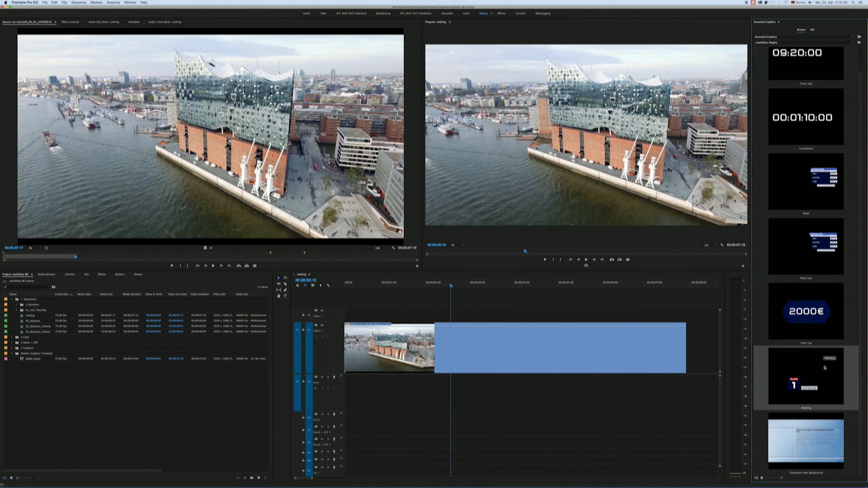
pyautogui.moveTo(825, 368); pyautogui.dragTo(407, 398)
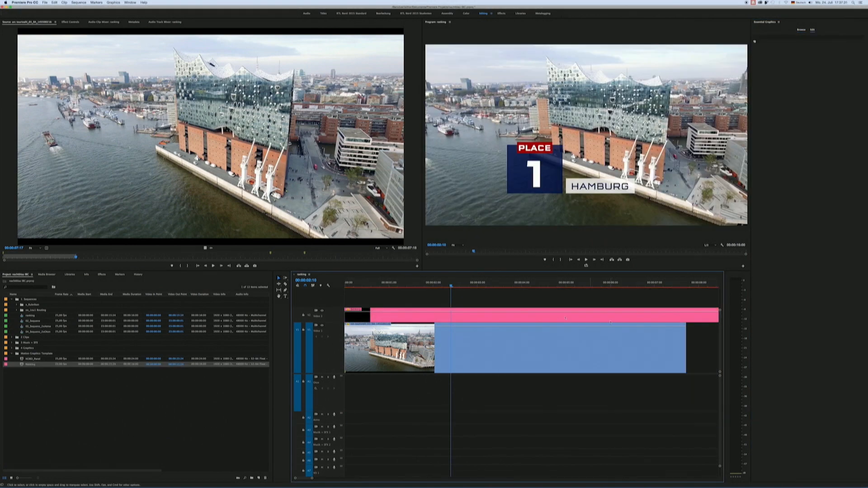
pyautogui.press('c')
pyautogui.click(450, 312)
pyautogui.press('v')
pyautogui.click(458, 316)
pyautogui.press('Delete')
# Shift the Ranking clip to start about 0.8 seconds into the sequence and play its animation up to 00:00:02:08.
pyautogui.click(442, 317)
pyautogui.moveTo(443, 317); pyautogui.dragTo(478, 317)
pyautogui.click(369, 285)
pyautogui.press('space')
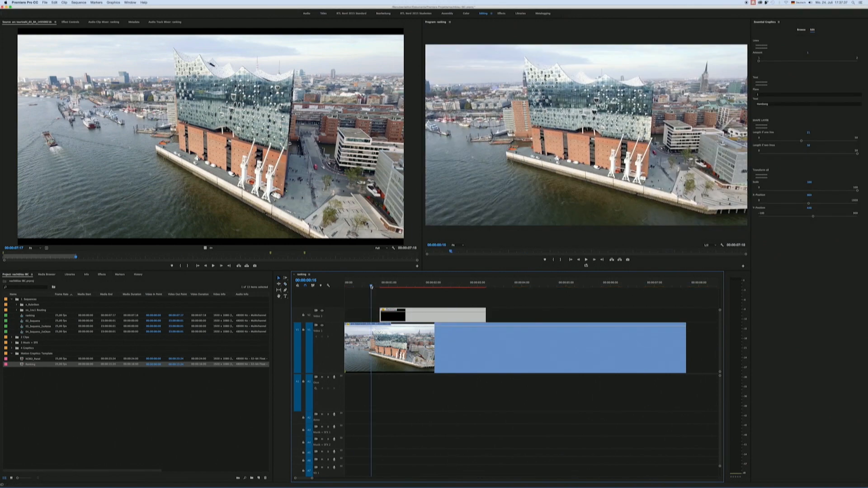
pyautogui.press('space')
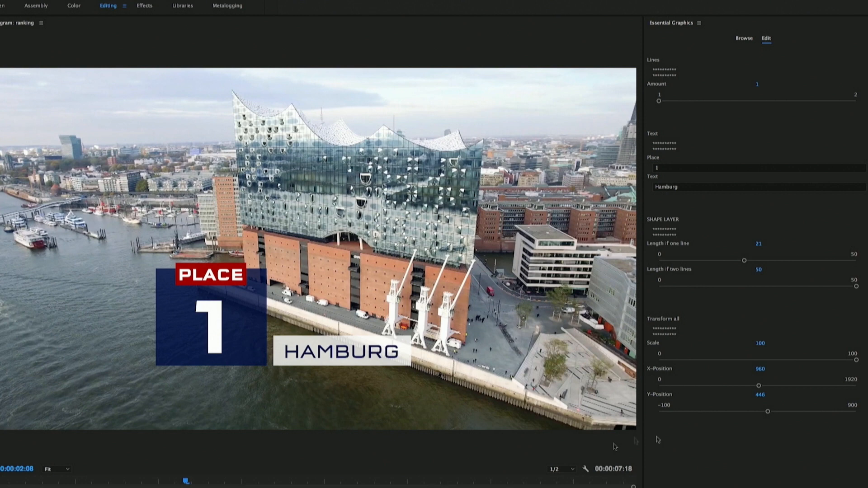
# Set the ranking graphic's X-Position to 628 and its Y-Position to 504.
pyautogui.moveTo(759, 386); pyautogui.dragTo(724, 385)
pyautogui.moveTo(768, 412); pyautogui.dragTo(778, 410)
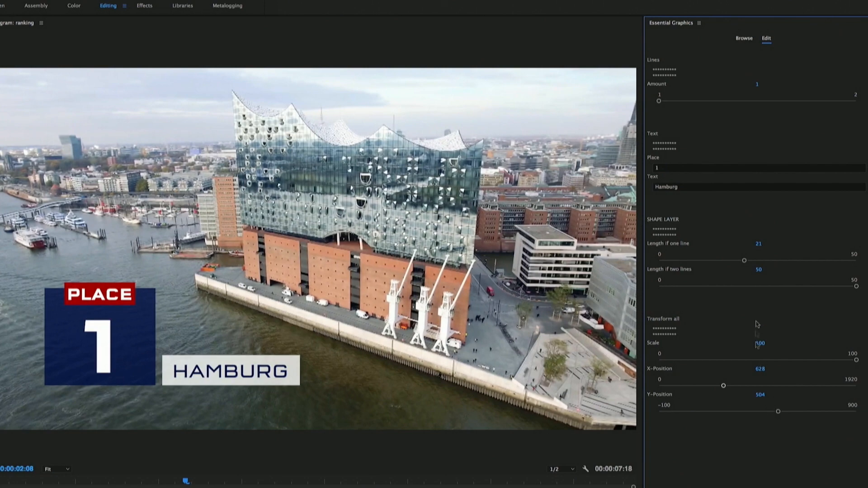
# Change the ranking graphic's text to Hamburg Harbor and set Length if one line to 37.
pyautogui.click(683, 189)
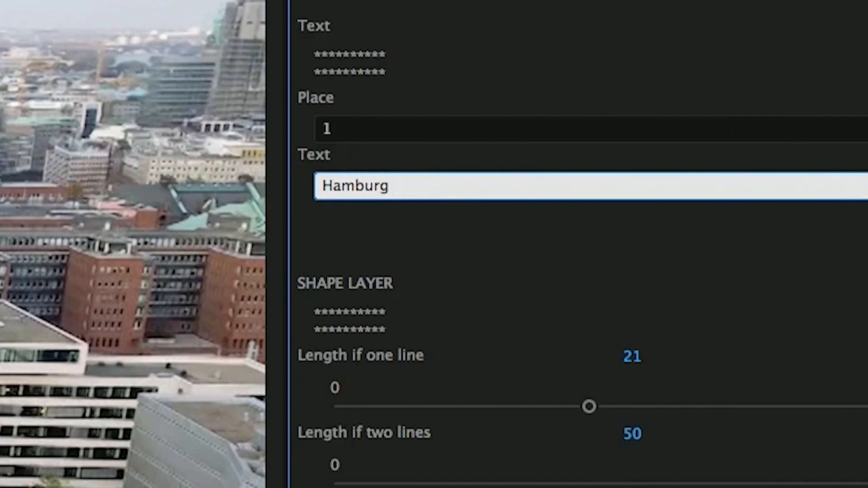
pyautogui.write('Harbor')
pyautogui.click(470, 245)
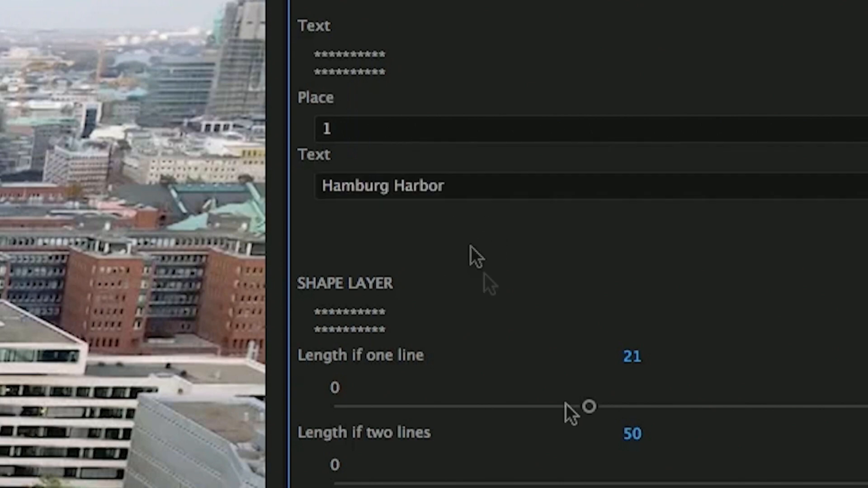
pyautogui.moveTo(590, 406); pyautogui.dragTo(695, 406)
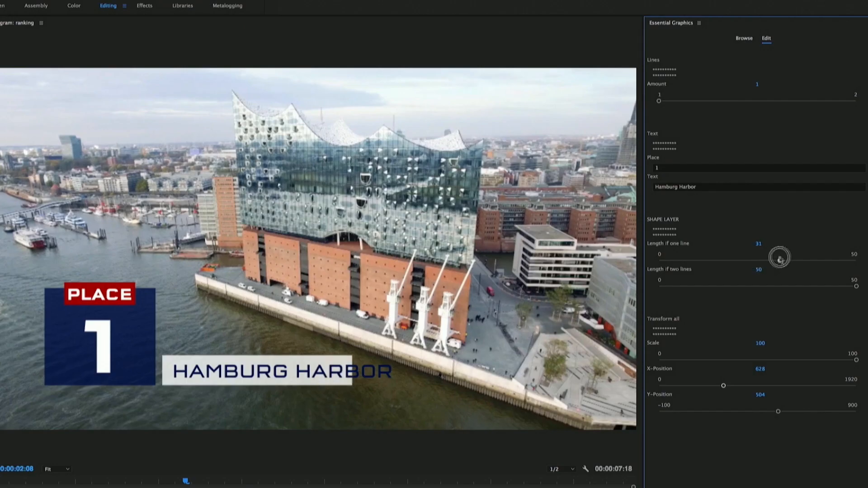
pyautogui.moveTo(779, 258); pyautogui.dragTo(806, 258)
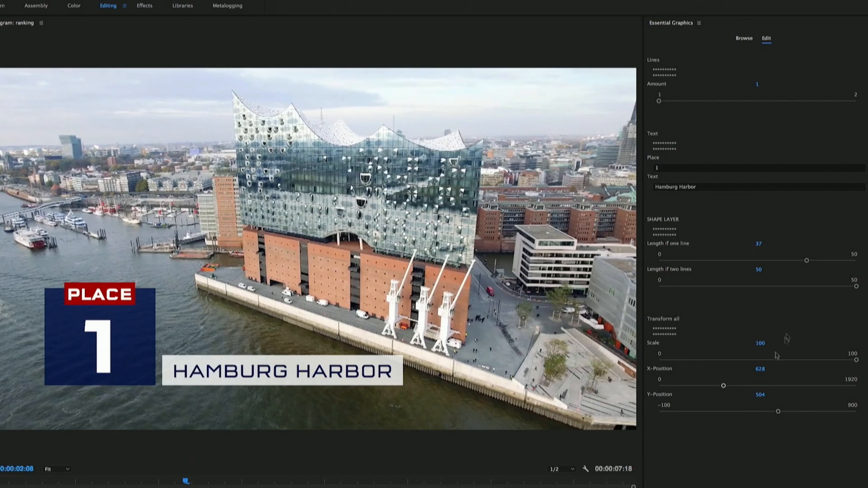